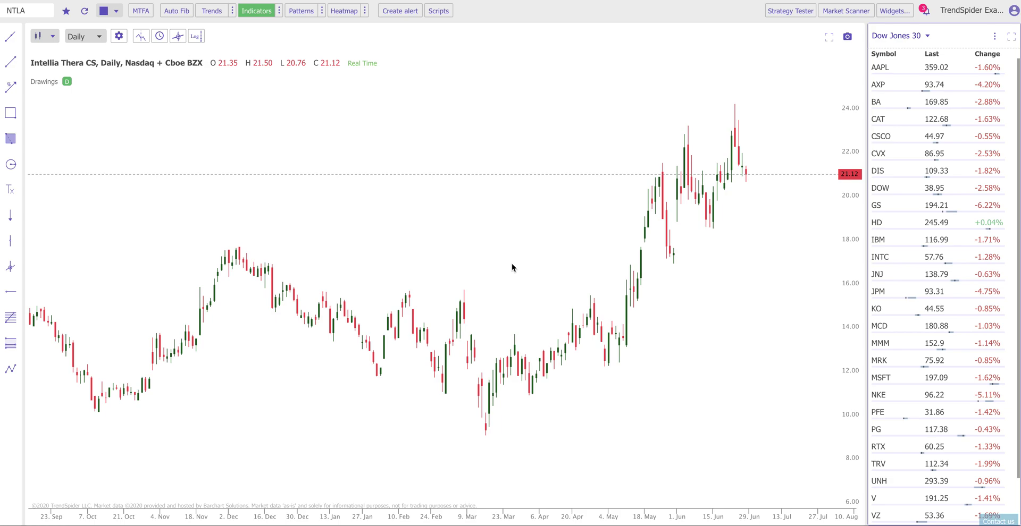
# Step: Anchor a VWAP at the March price low, then delete that line again
pyautogui.rightClick(484, 426)
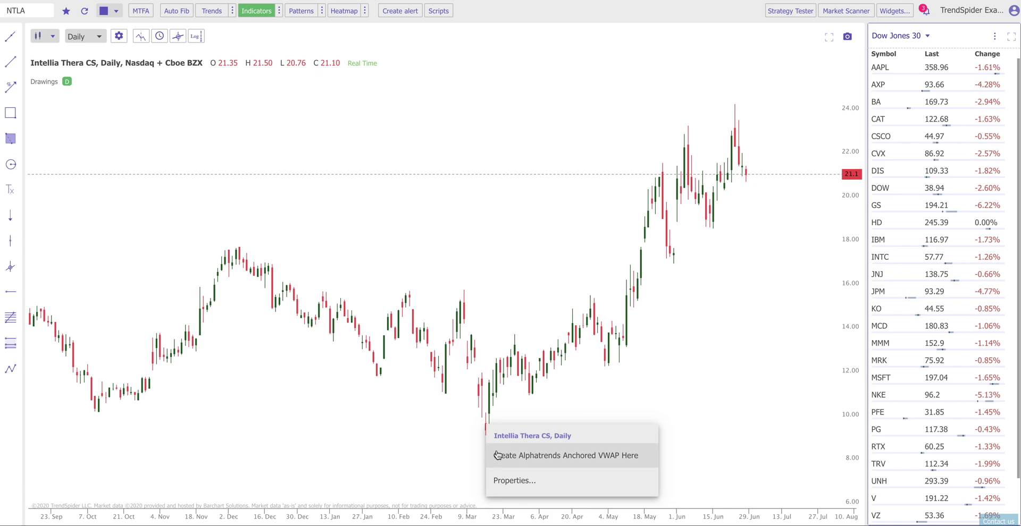
pyautogui.click(497, 455)
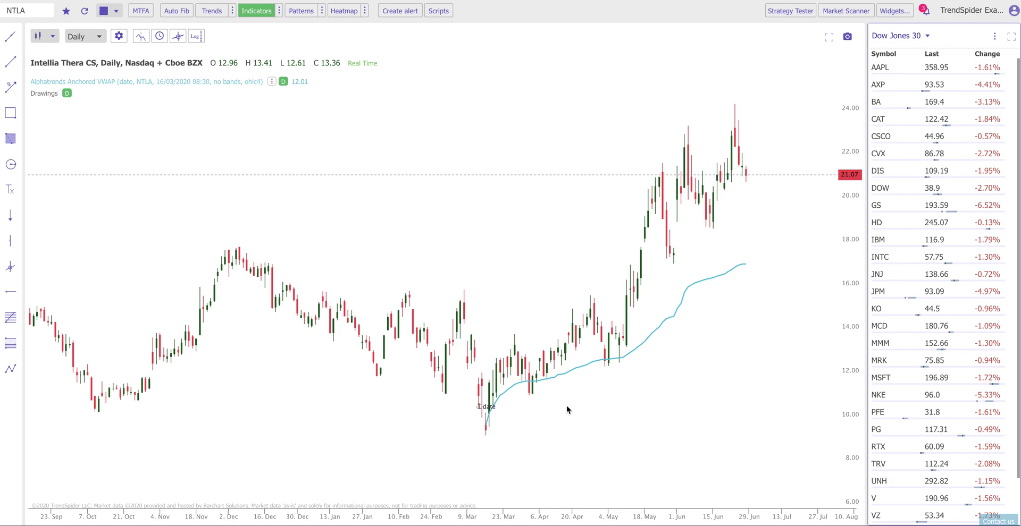
pyautogui.rightClick(566, 374)
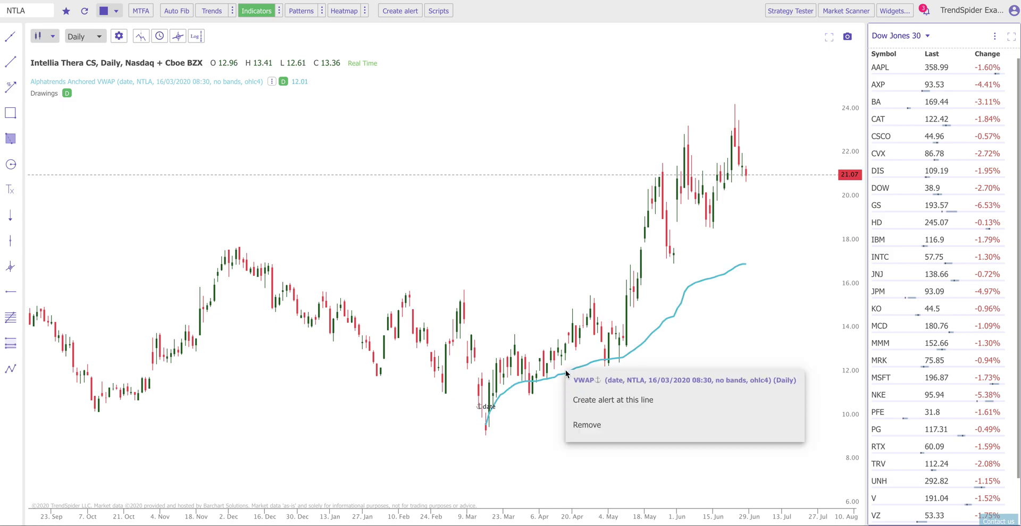
pyautogui.click(585, 426)
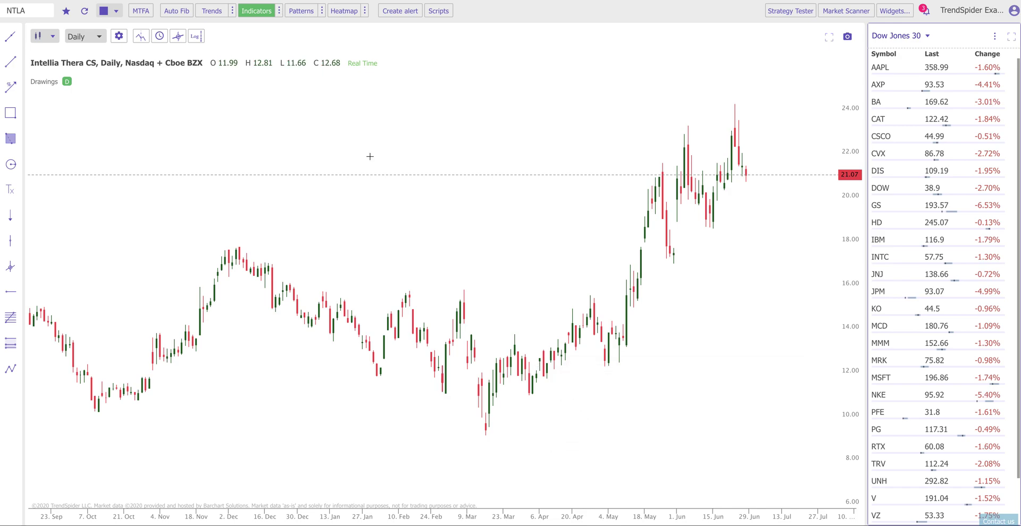
# Step: Search the indicator manager for 'anc' and add six Alphatrends Anchored VWAP indicators
pyautogui.click(280, 12)
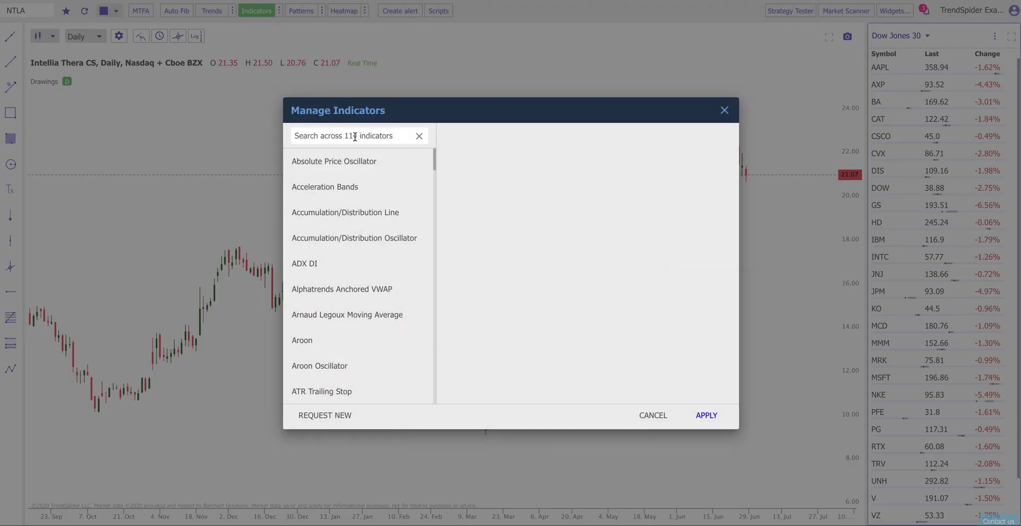
pyautogui.write('anc')
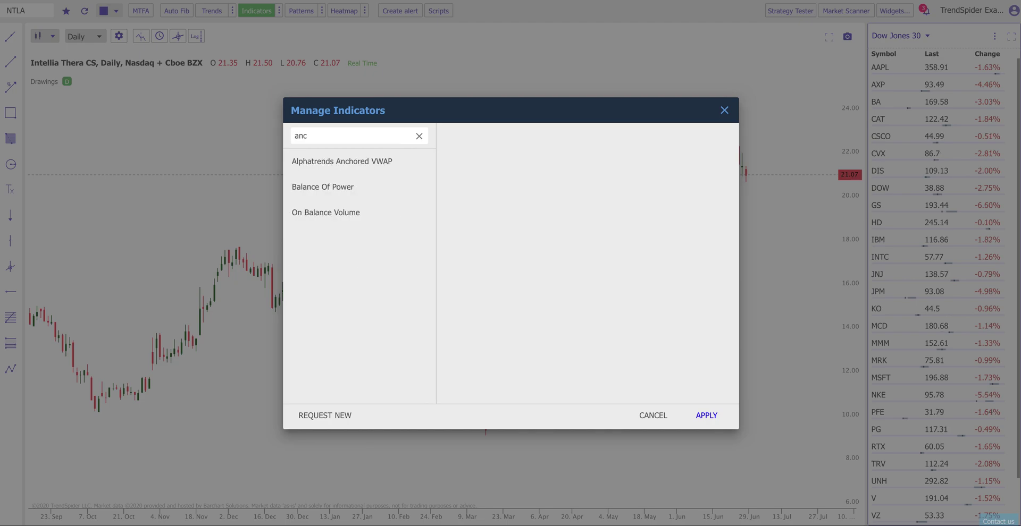
pyautogui.click(350, 165)
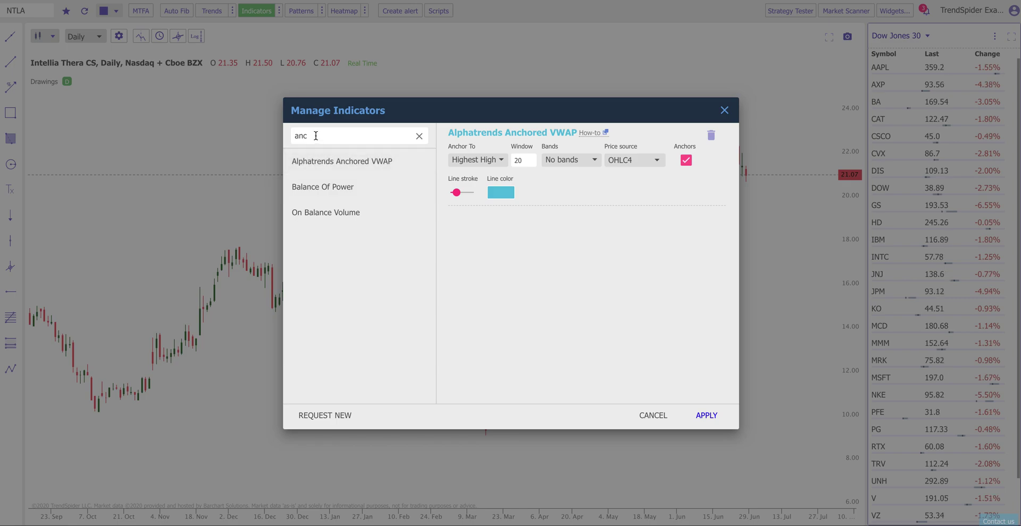
pyautogui.click(337, 159)
pyautogui.click(336, 159)
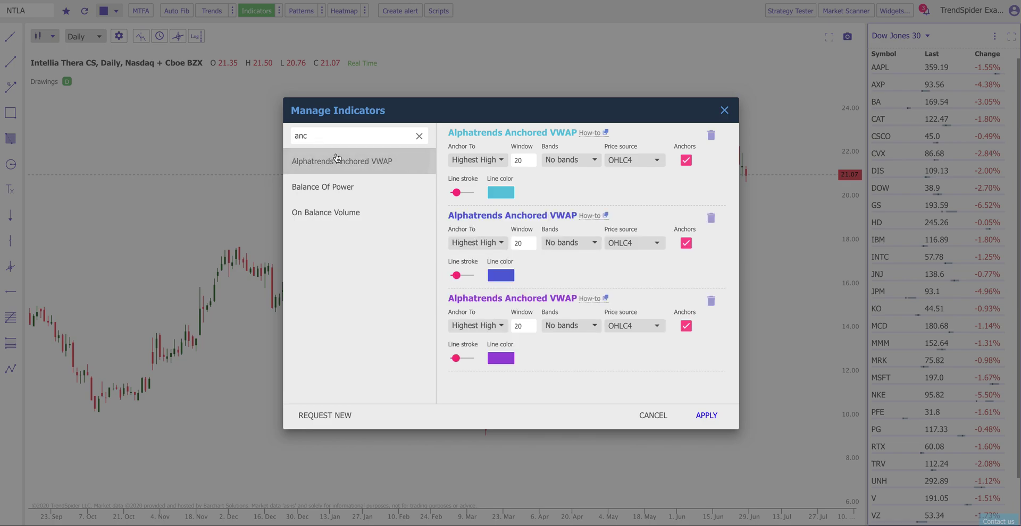
pyautogui.click(336, 159)
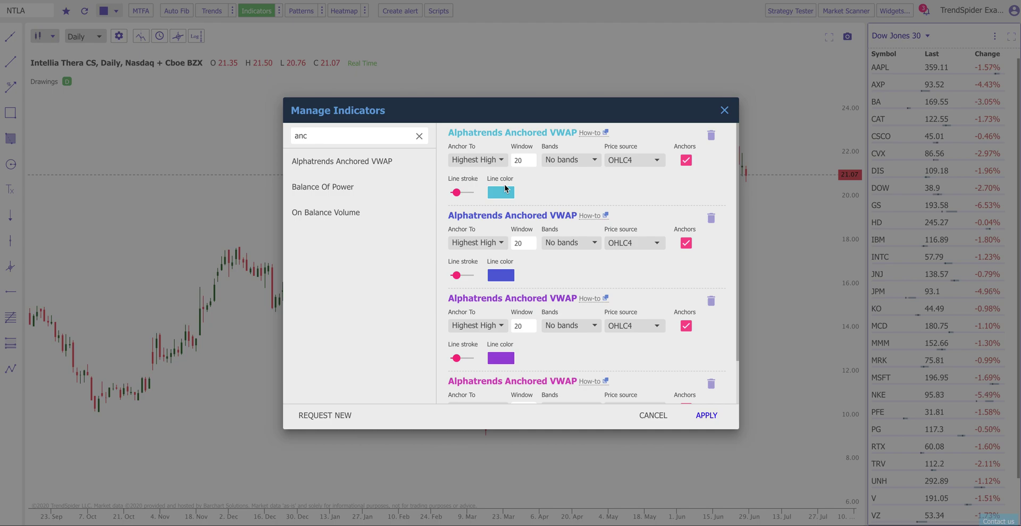
pyautogui.click(400, 161)
pyautogui.click(400, 161)
# Step: Set the first Anchored VWAP's Anchor To option to Highest Volume
pyautogui.scroll(-3, 574, 232)
pyautogui.scroll(3, 575, 232)
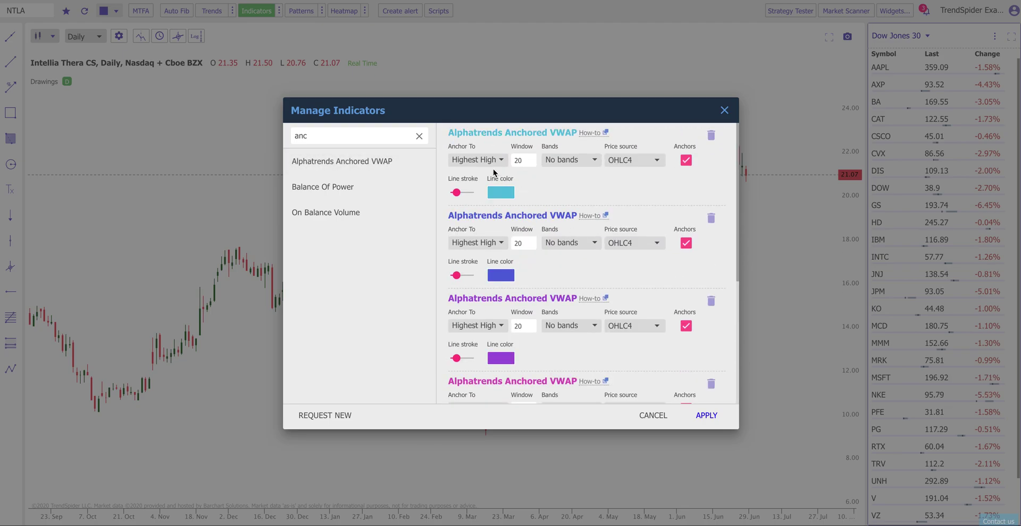
pyautogui.click(467, 163)
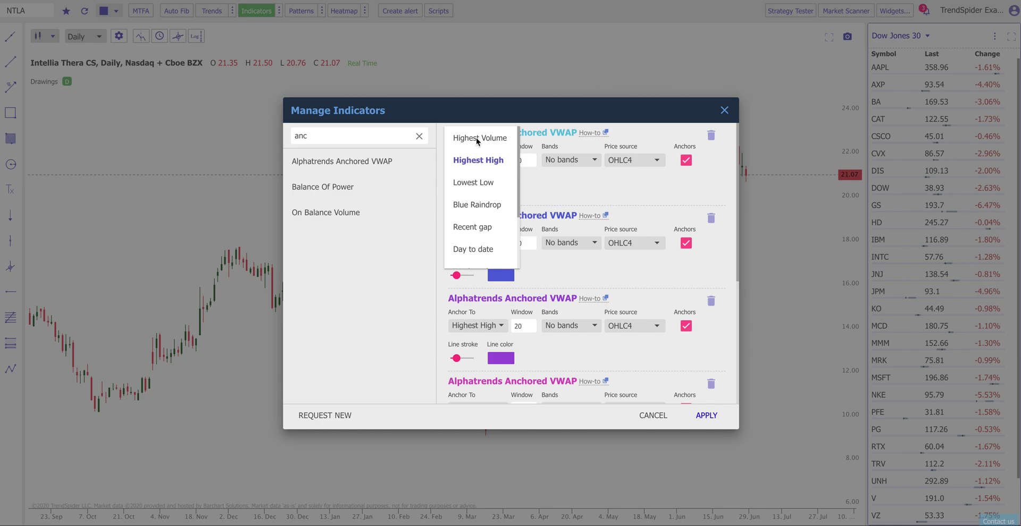
pyautogui.click(479, 137)
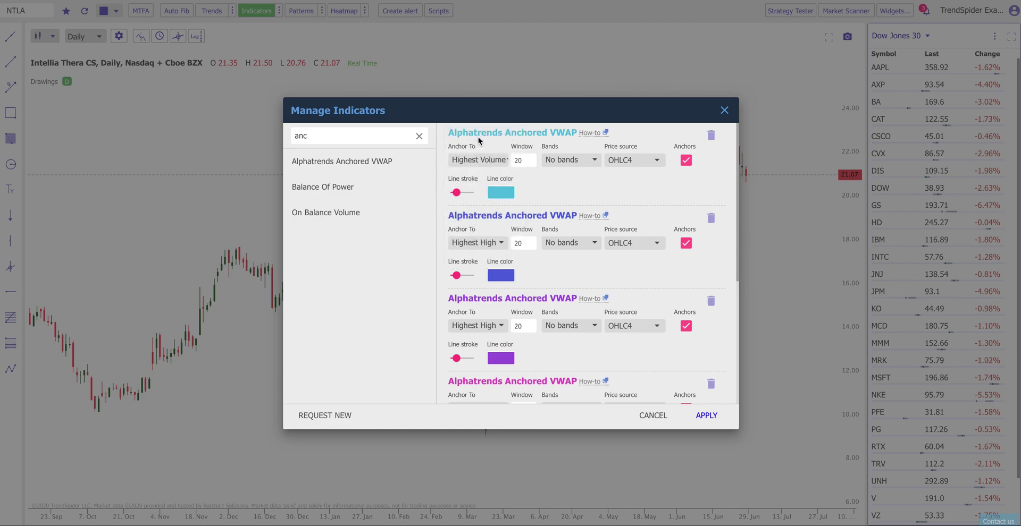
pyautogui.click(527, 160)
# Step: Give the second VWAP window 100 and anchor the third to Lowest Low with window 150
pyautogui.doubleClick(530, 244)
pyautogui.write('100')
pyautogui.click(483, 326)
pyautogui.click(478, 349)
pyautogui.doubleClick(516, 325)
pyautogui.write('150')
# Step: Anchor the fourth VWAP to Quarter to date and the fifth to Year to date
pyautogui.scroll(-1, 517, 325)
pyautogui.scroll(-3, 500, 307)
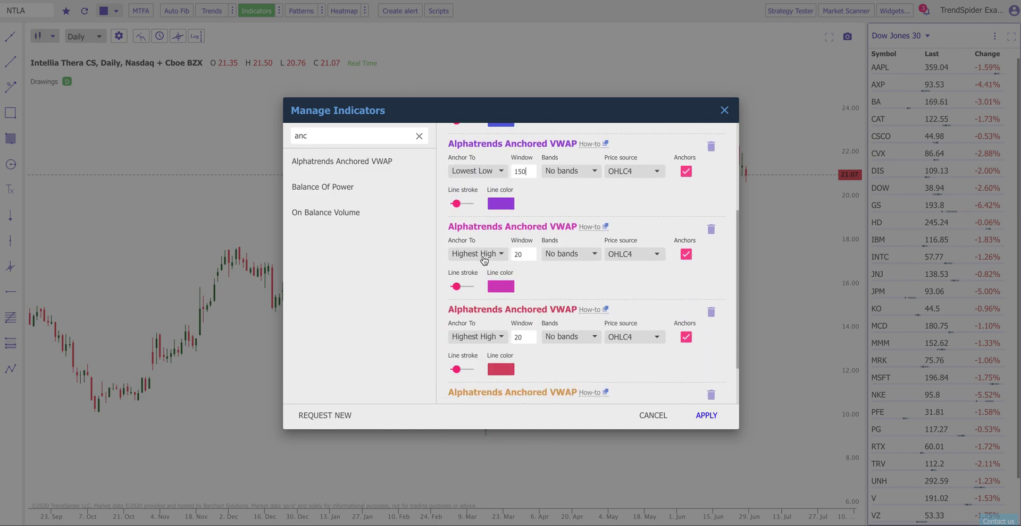
pyautogui.click(484, 258)
pyautogui.scroll(-2, 484, 259)
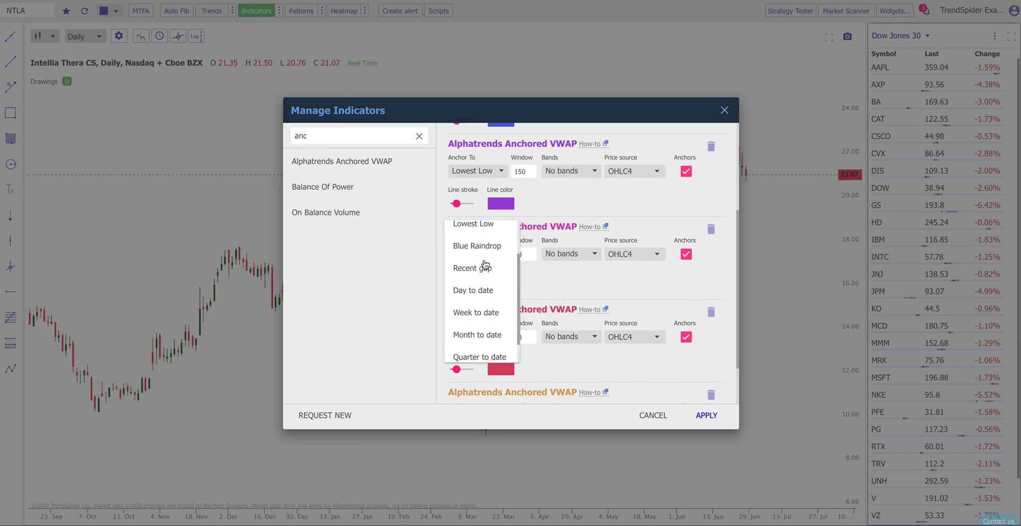
pyautogui.scroll(-2, 486, 269)
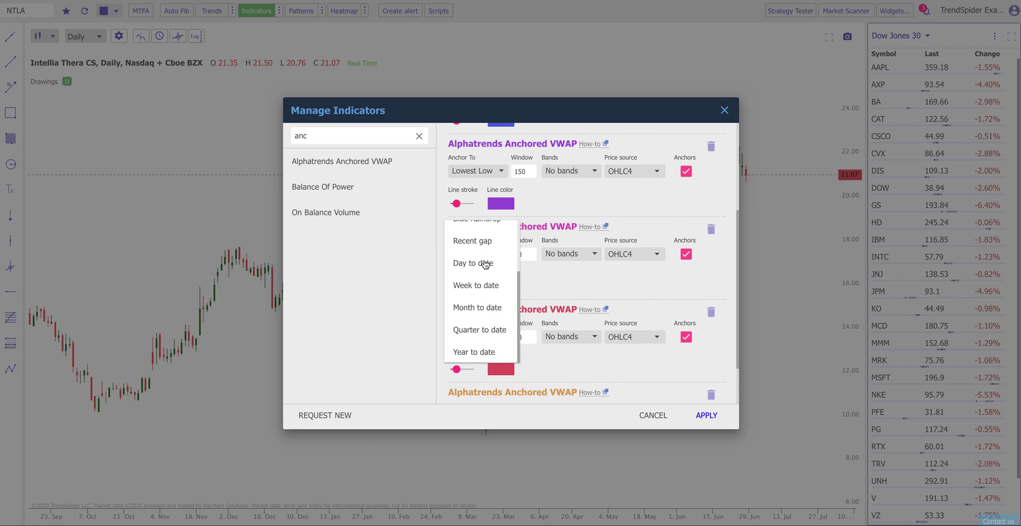
pyautogui.click(494, 330)
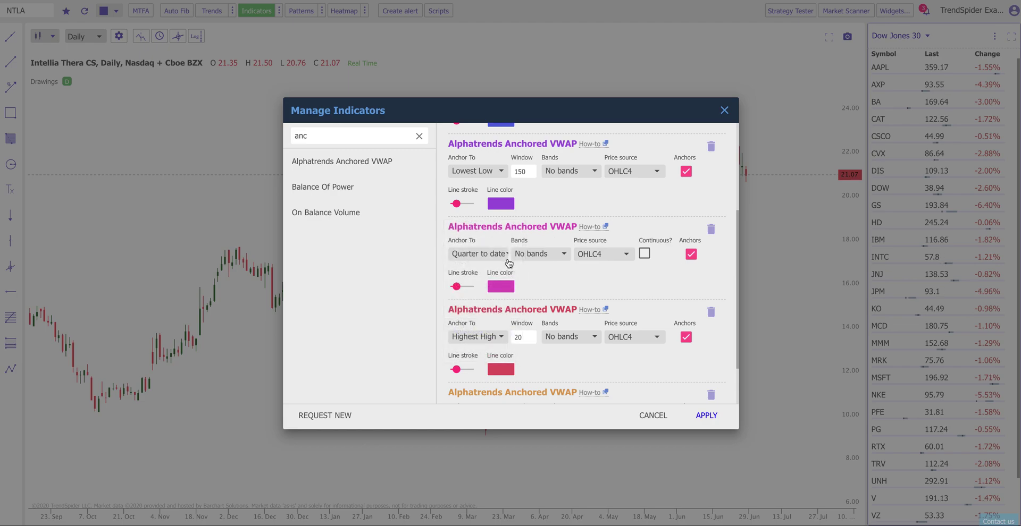
pyautogui.click(485, 339)
pyautogui.scroll(-3, 484, 428)
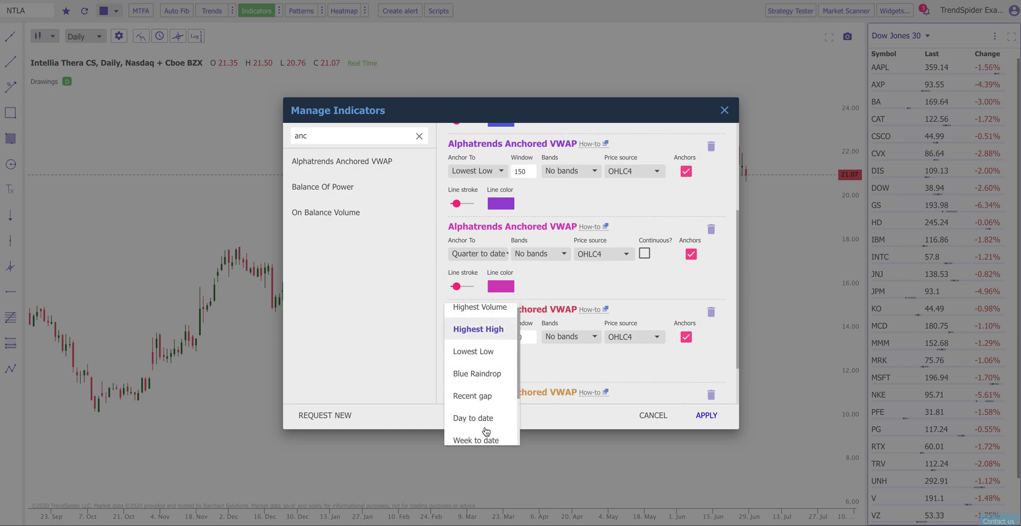
pyautogui.click(485, 431)
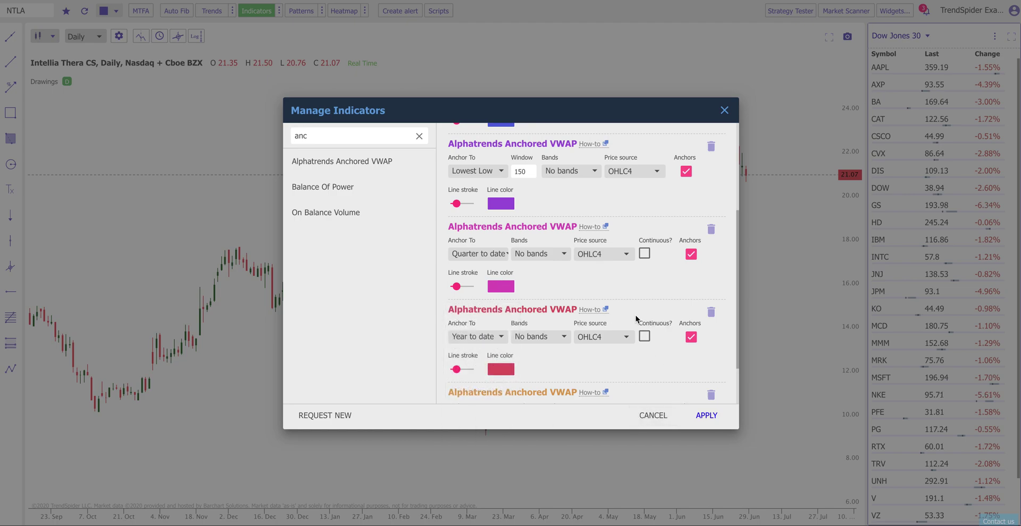
# Step: Anchor the sixth VWAP to Recent gap with Gap ATR Factor 2 and apply all six
pyautogui.scroll(-1, 636, 315)
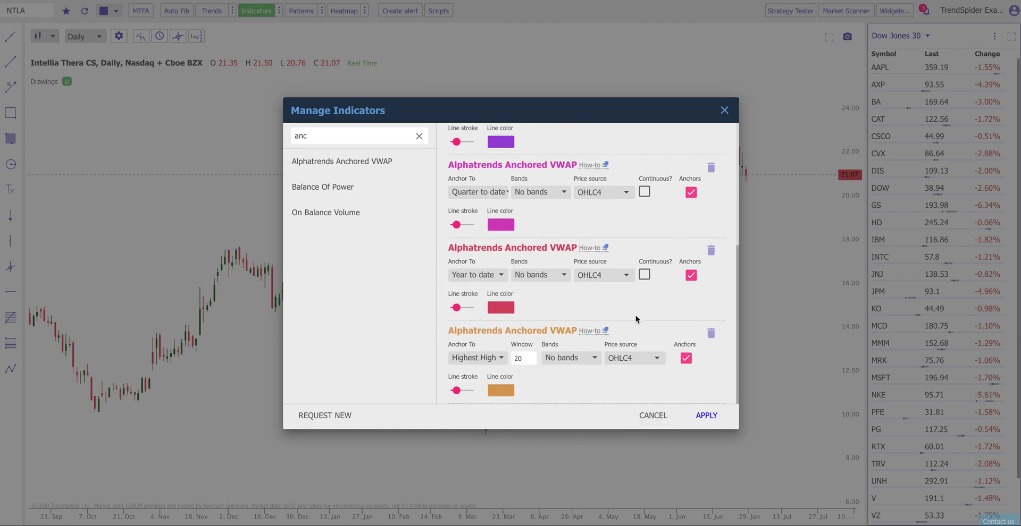
pyautogui.click(493, 359)
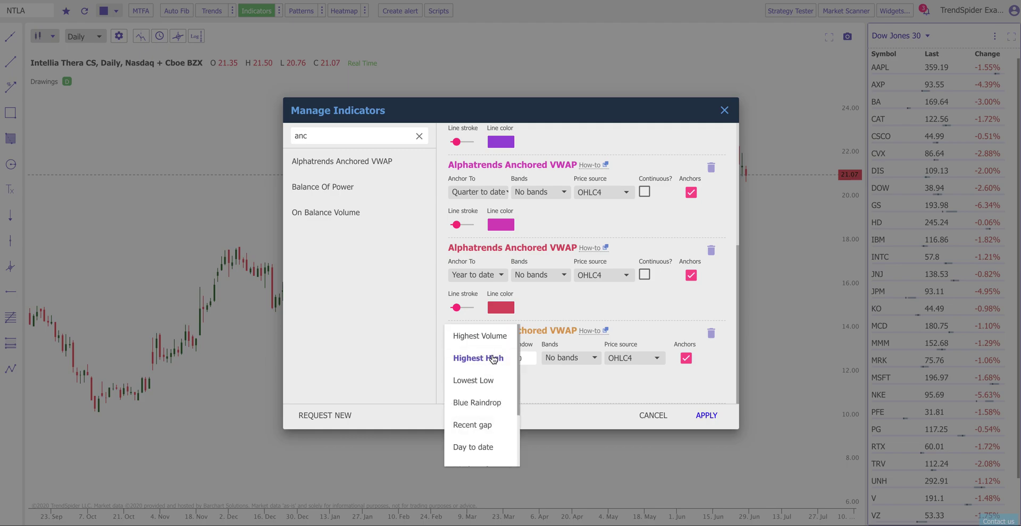
pyautogui.click(485, 424)
pyautogui.doubleClick(519, 358)
pyautogui.write('1')
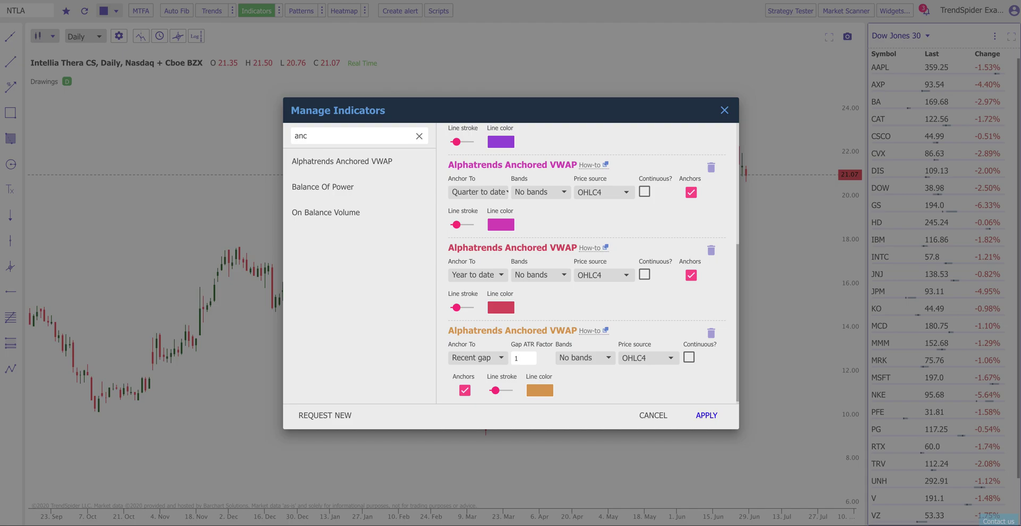
pyautogui.write('2')
pyautogui.click(710, 417)
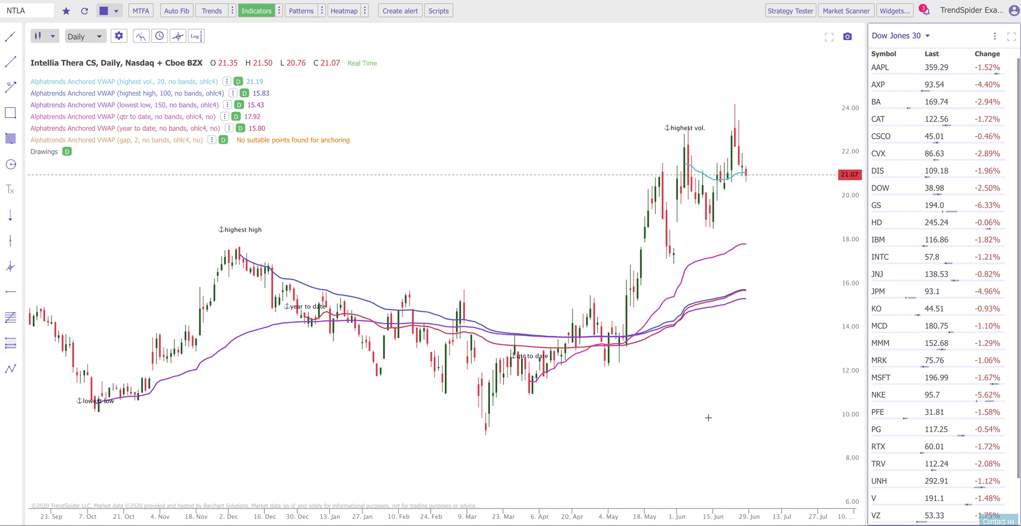
# Step: Switch to the AAPL chart, zoom out, then move down the watchlist to AXP
pyautogui.click(878, 67)
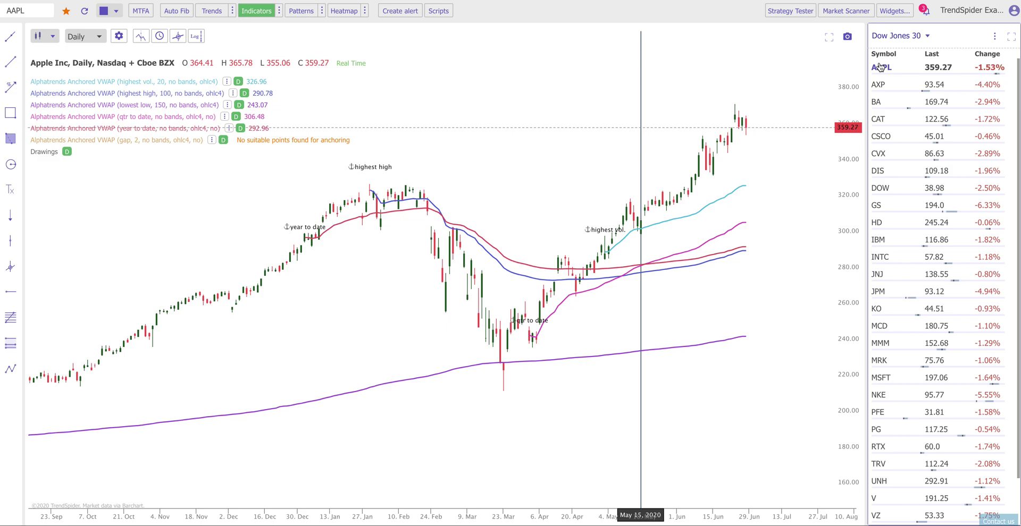
pyautogui.scroll(-5, 630, 279)
pyautogui.scroll(-5, 630, 278)
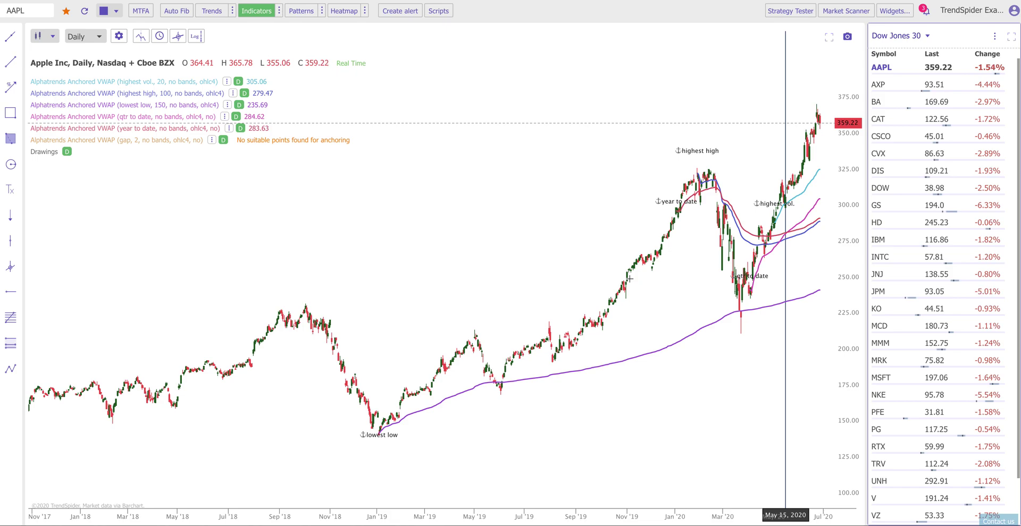
pyautogui.press('Down')
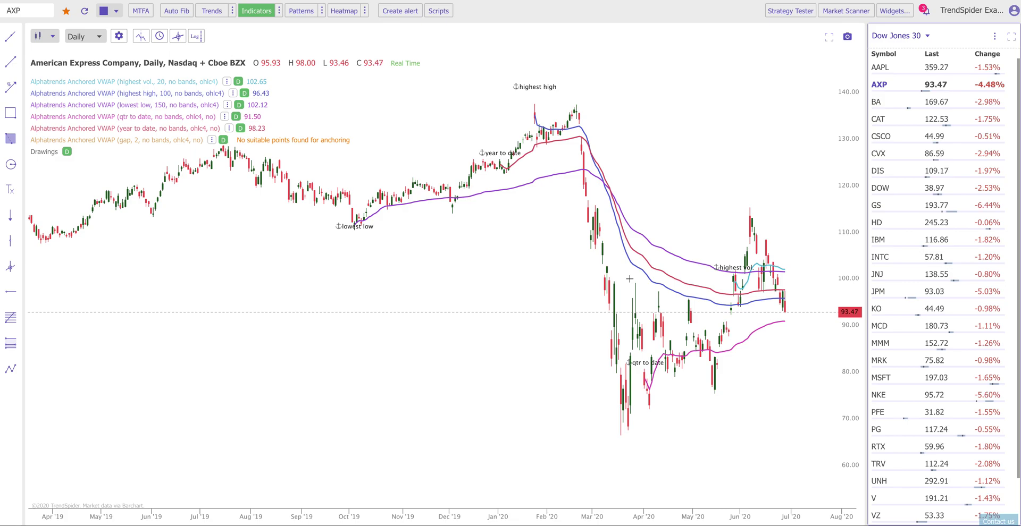
# Step: Re-anchor the highest-volume VWAP to Highest High with a 250-bar window and apply
pyautogui.click(226, 83)
pyautogui.click(286, 115)
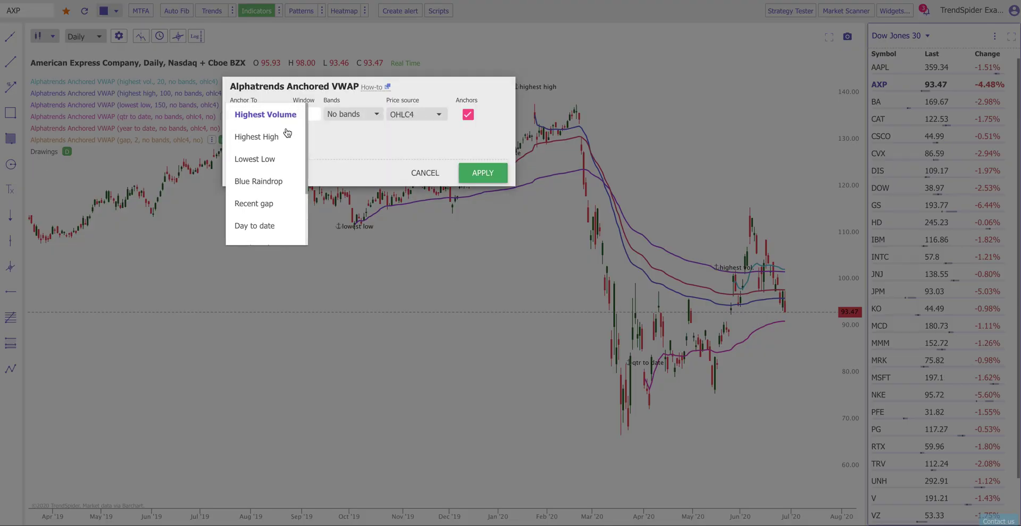
pyautogui.scroll(-1, 271, 205)
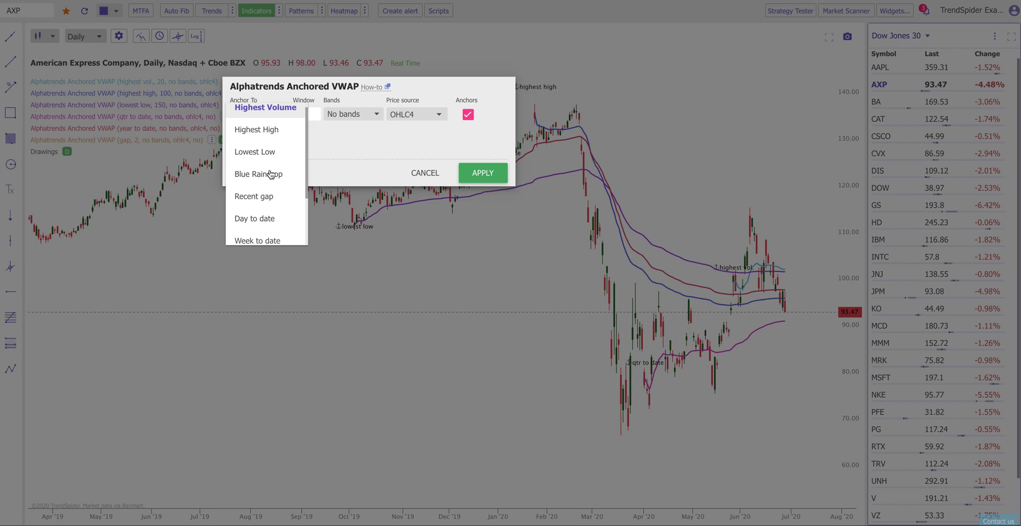
pyautogui.scroll(-2, 270, 175)
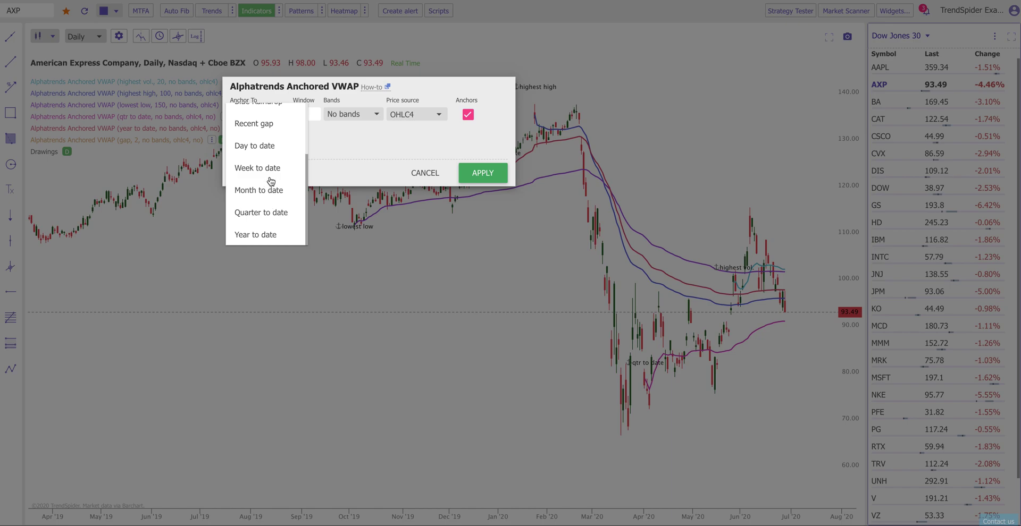
pyautogui.scroll(3, 271, 181)
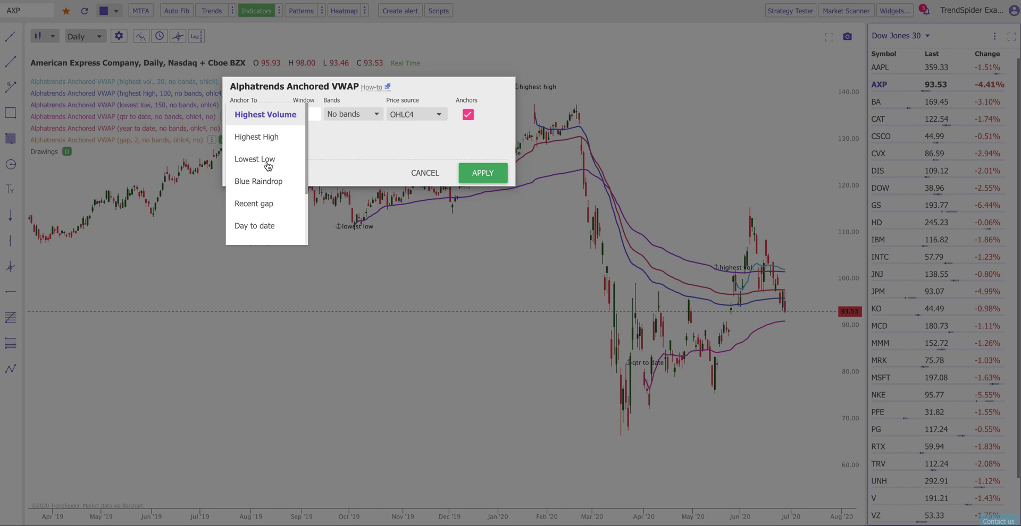
pyautogui.click(280, 137)
pyautogui.doubleClick(307, 112)
pyautogui.write('300')
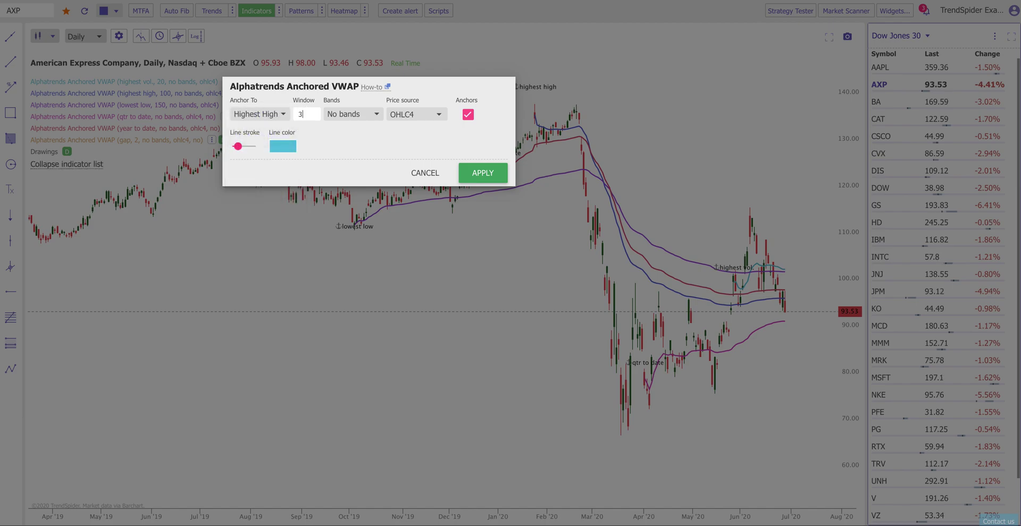
pyautogui.click(483, 173)
pyautogui.doubleClick(306, 114)
pyautogui.write('250')
pyautogui.click(482, 173)
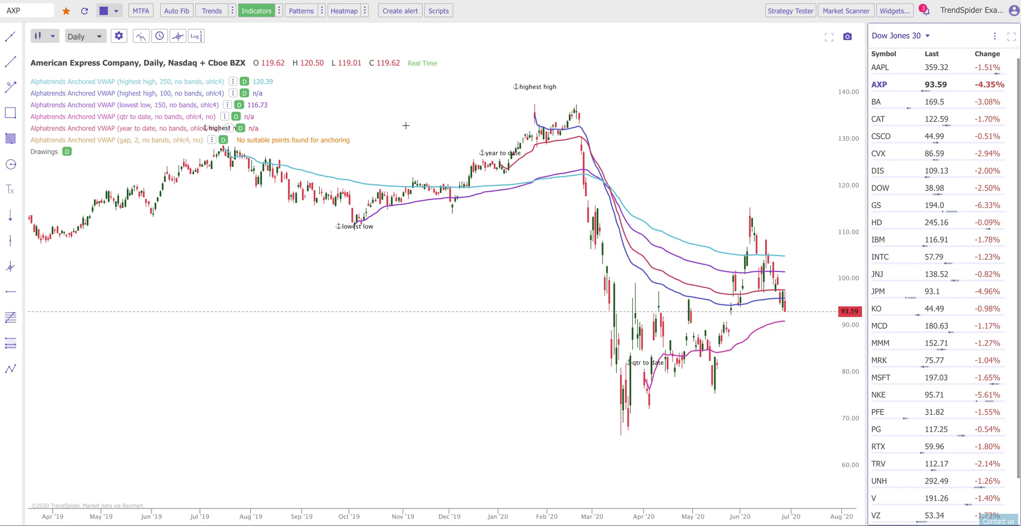
# Step: Step down the watchlist through BA and CAT to the CSCO chart
pyautogui.press('Down')
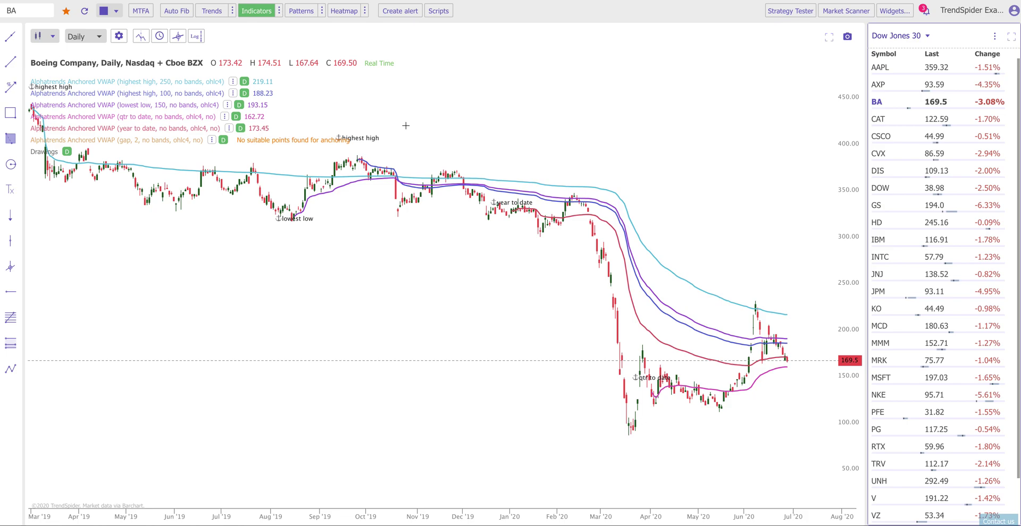
pyautogui.press('Down')
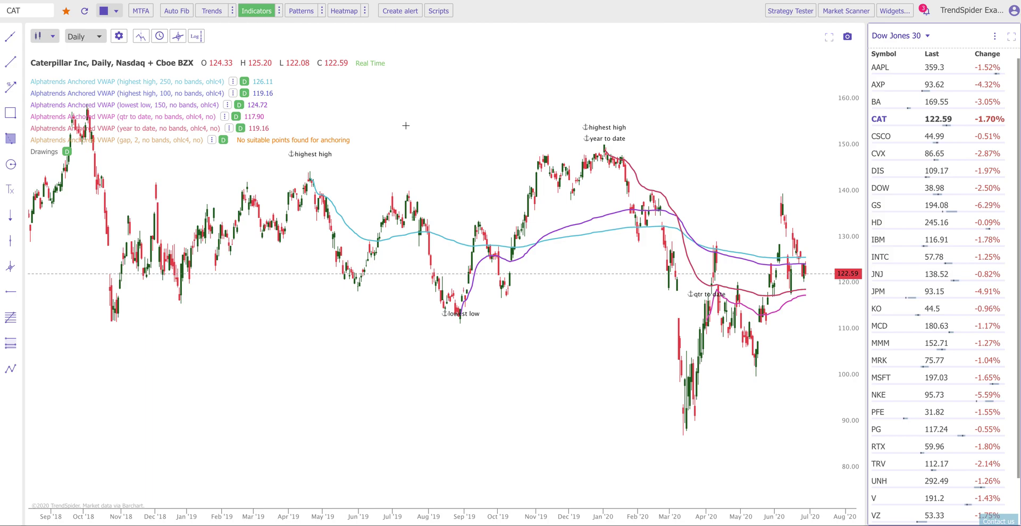
pyautogui.press('Down')
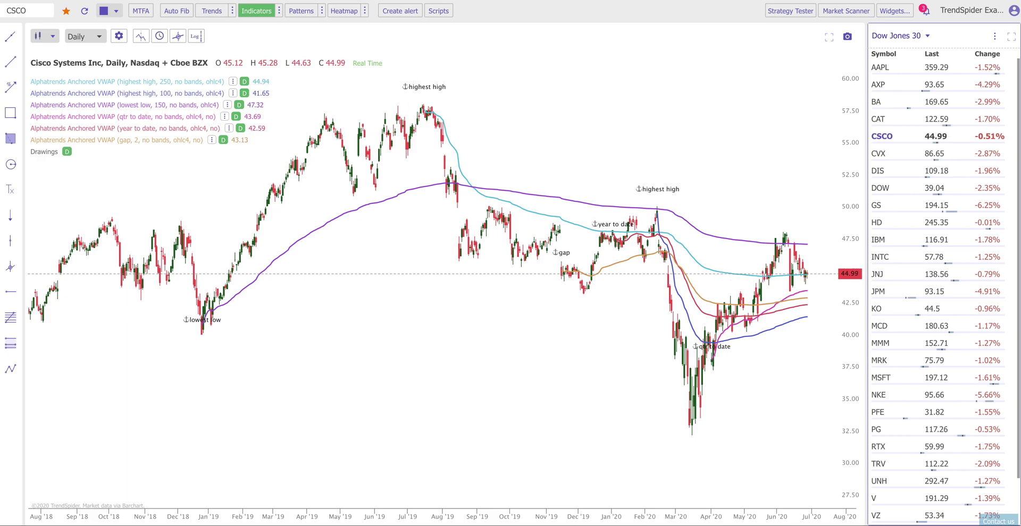
pyautogui.click(279, 12)
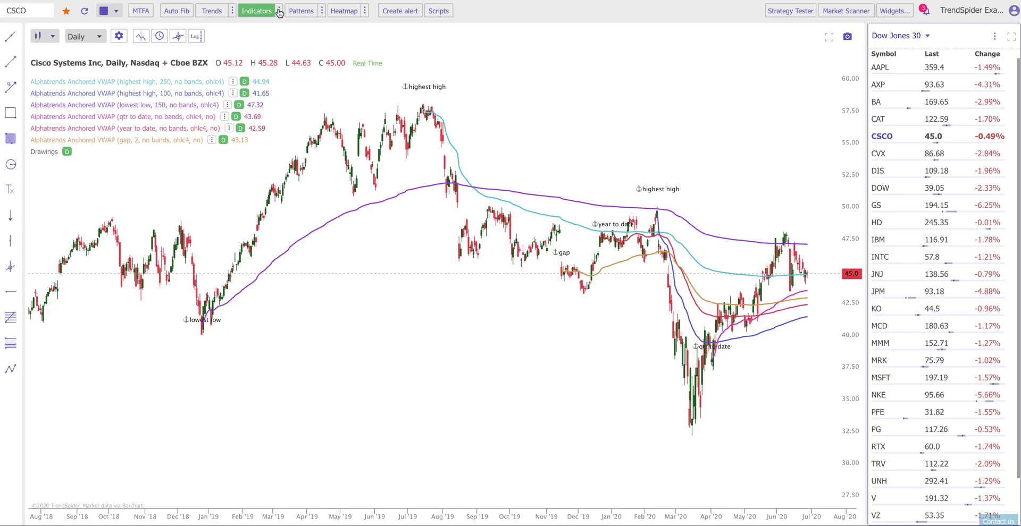
# Step: Delete the five extra Anchored VWAPs, set the remaining one's Bands to Std.Dev., and apply
pyautogui.click(710, 222)
pyautogui.click(711, 223)
pyautogui.click(710, 222)
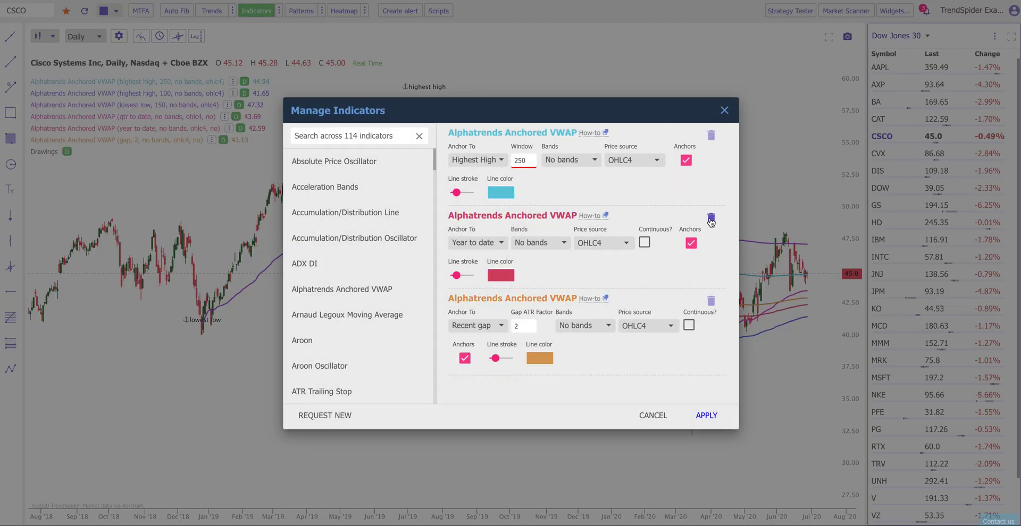
pyautogui.click(710, 222)
pyautogui.click(711, 222)
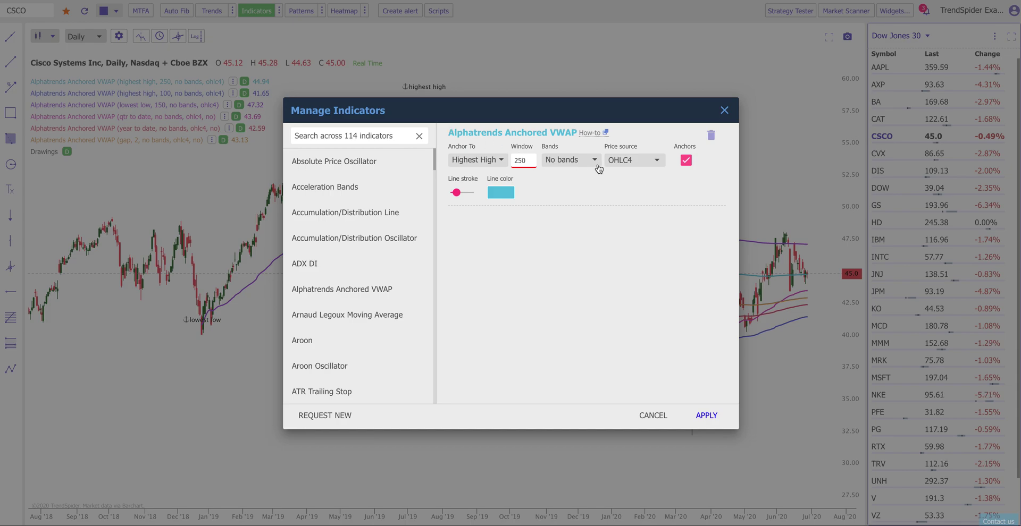
pyautogui.click(551, 163)
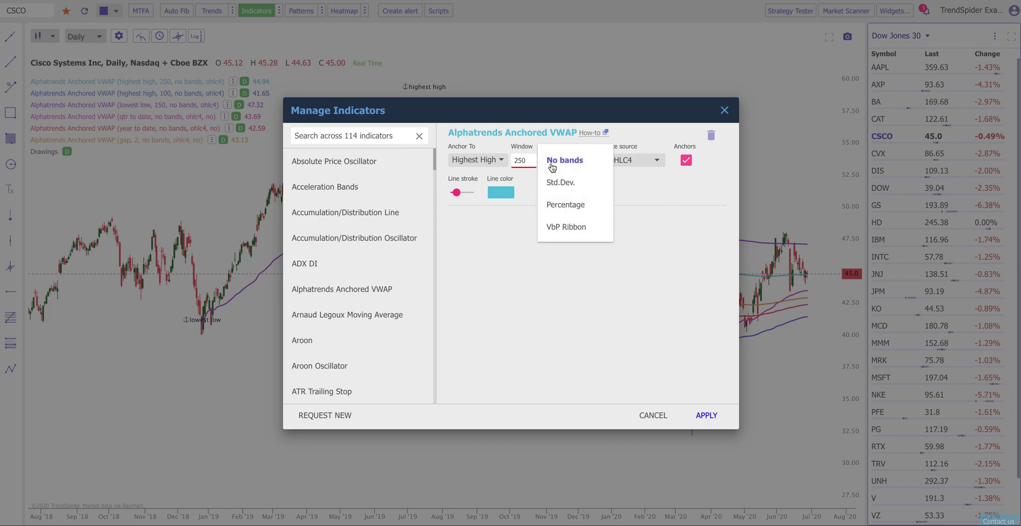
pyautogui.click(560, 187)
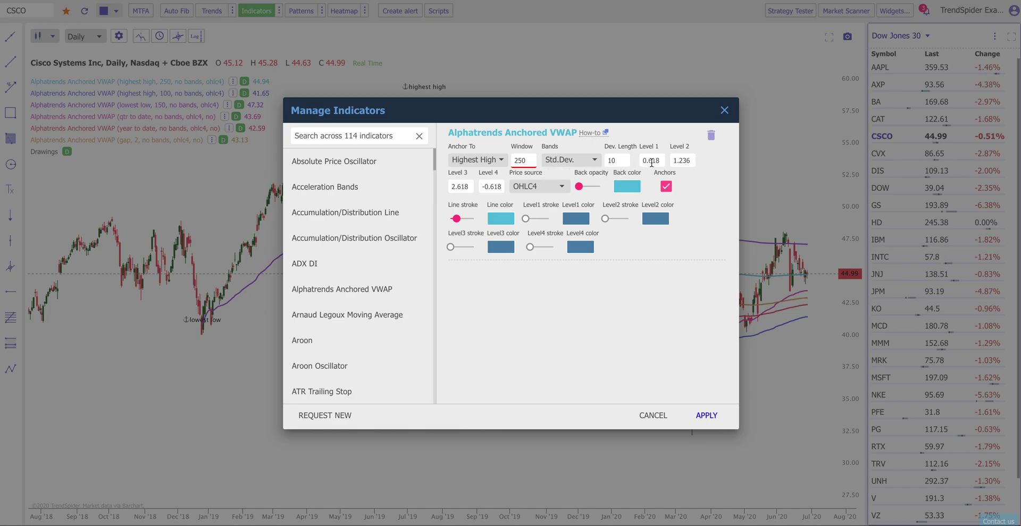
pyautogui.doubleClick(695, 160)
pyautogui.click(707, 416)
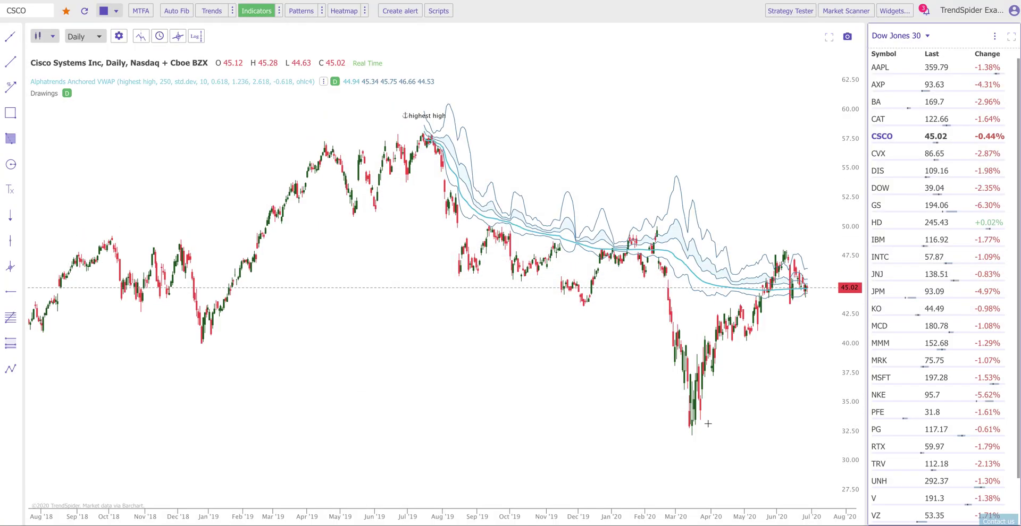
# Step: Change the Anchored VWAP's Bands setting from Std.Dev. to Percentage and apply it
pyautogui.scroll(5, 592, 205)
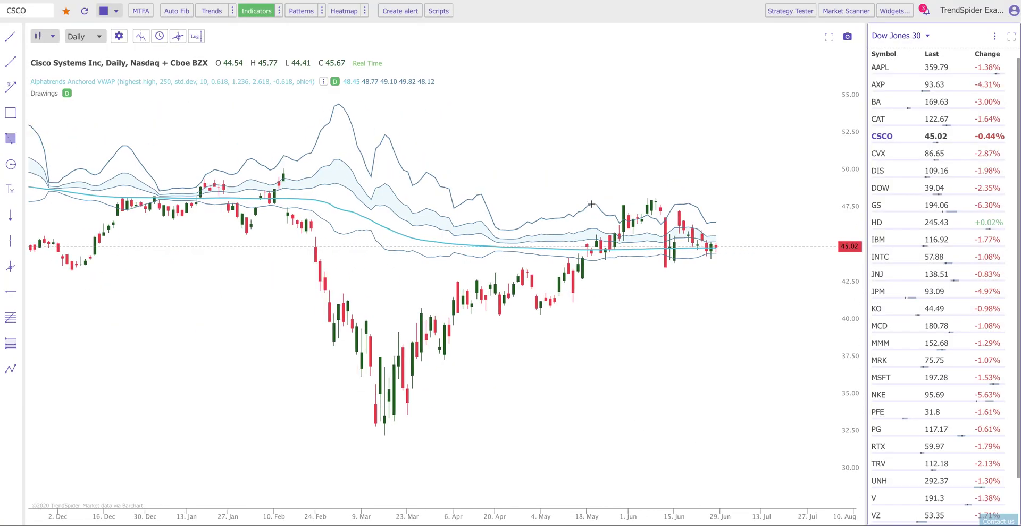
pyautogui.scroll(-2, 592, 204)
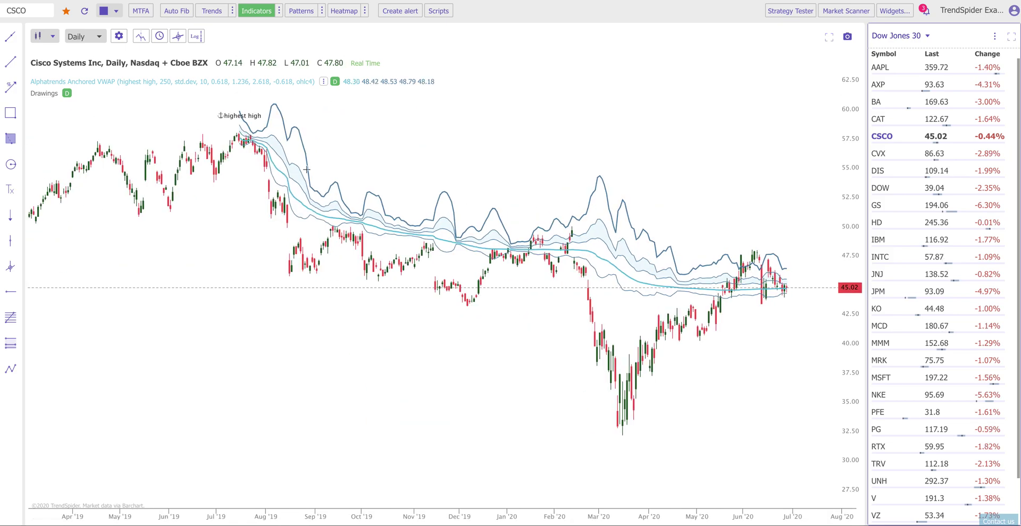
pyautogui.click(324, 84)
pyautogui.click(462, 115)
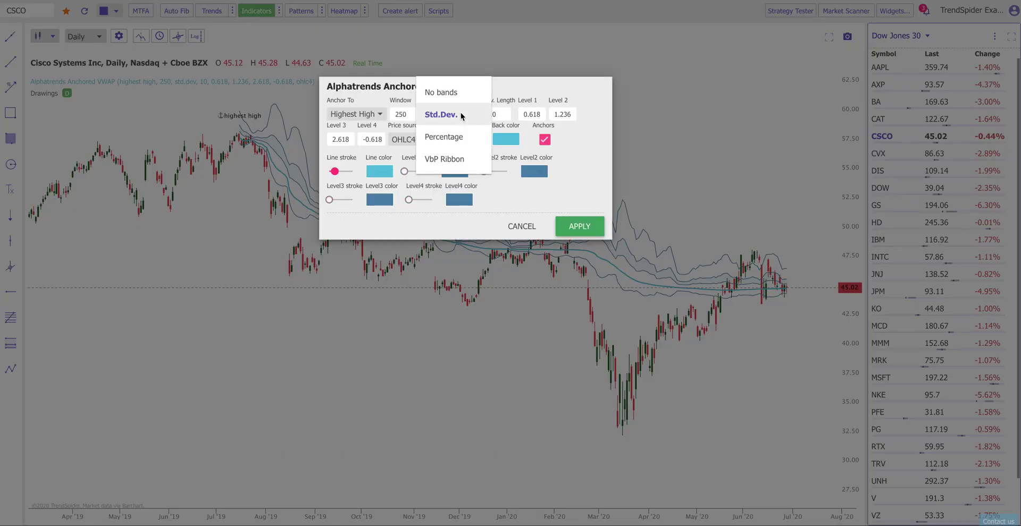
pyautogui.click(462, 137)
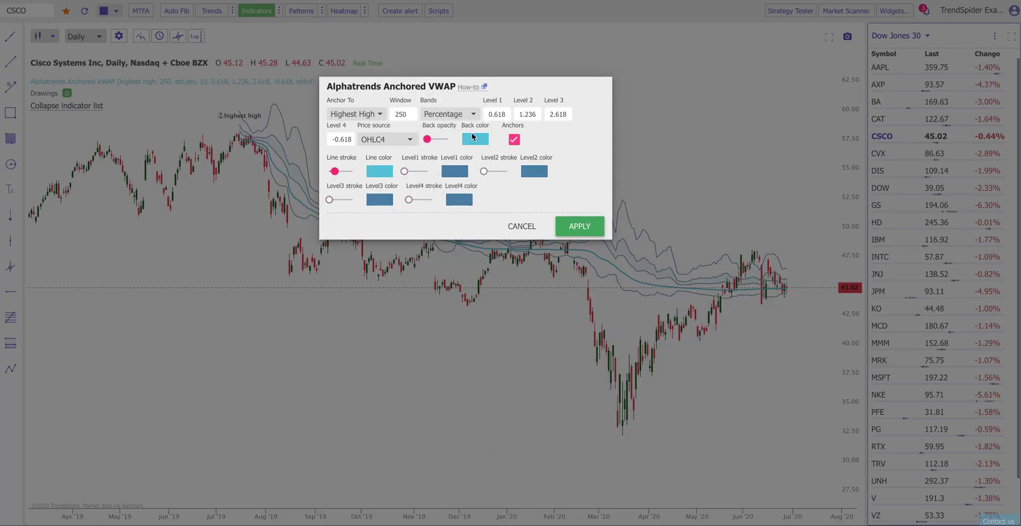
pyautogui.click(591, 225)
pyautogui.scroll(5, 504, 191)
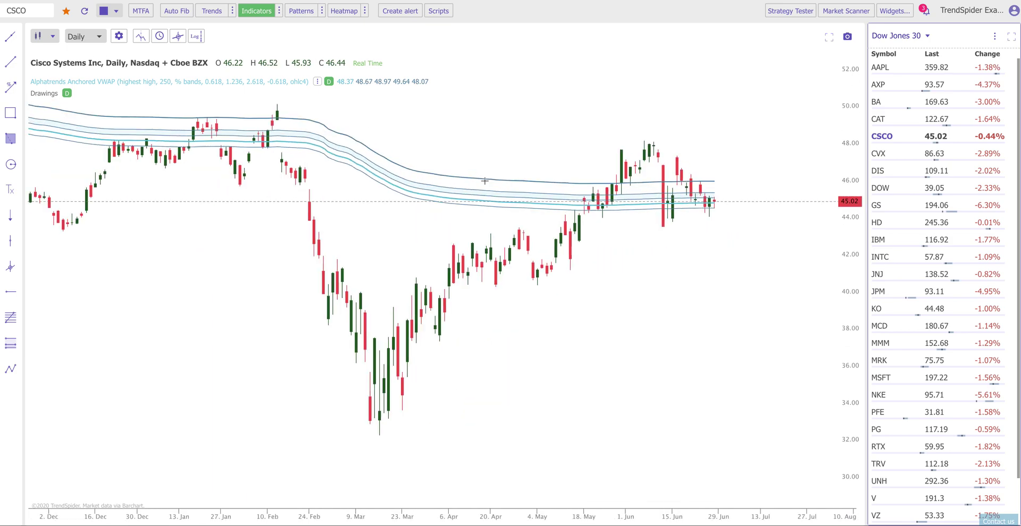
pyautogui.scroll(-5, 484, 181)
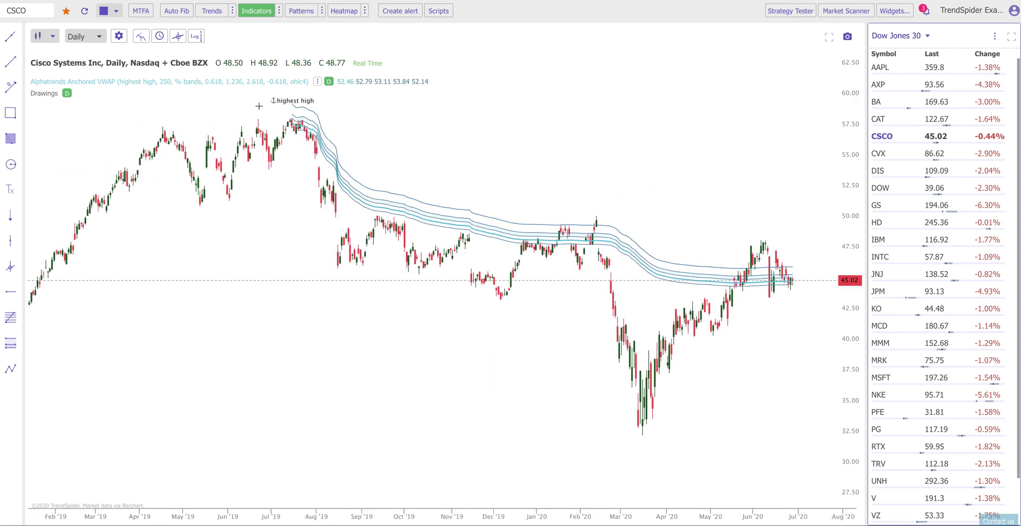
# Step: Set the Anchored VWAP's Bands to VbP Ribbon, apply, then reopen and confirm the setting
pyautogui.click(317, 83)
pyautogui.click(446, 115)
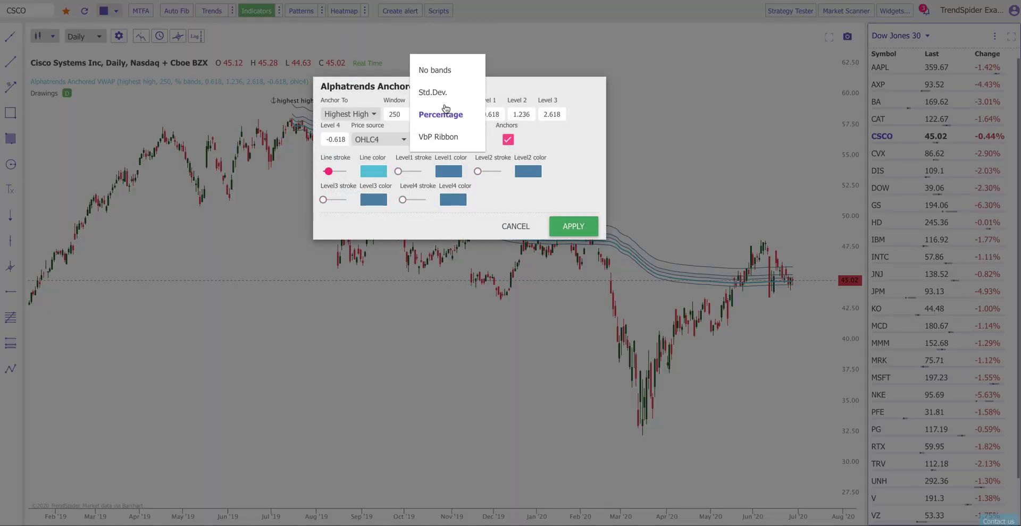
pyautogui.click(449, 136)
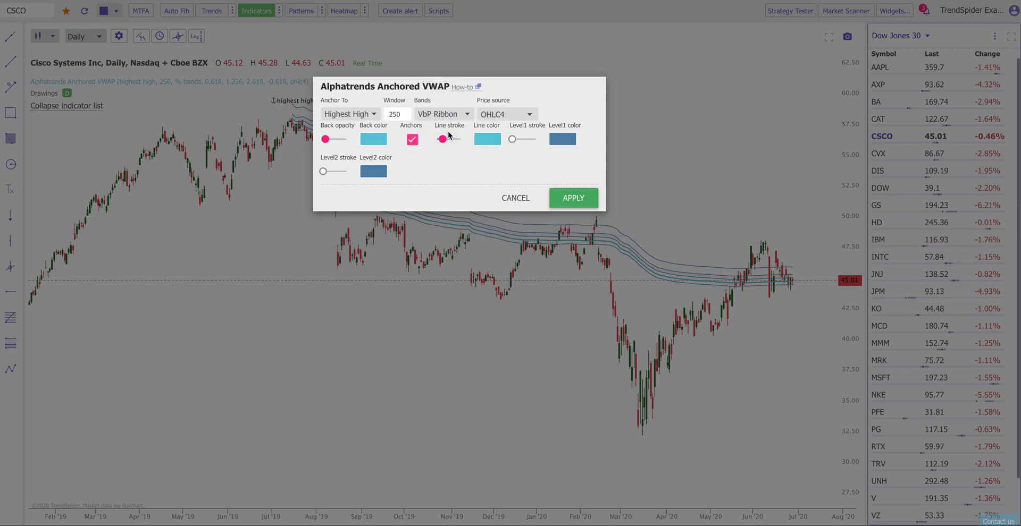
pyautogui.click(568, 199)
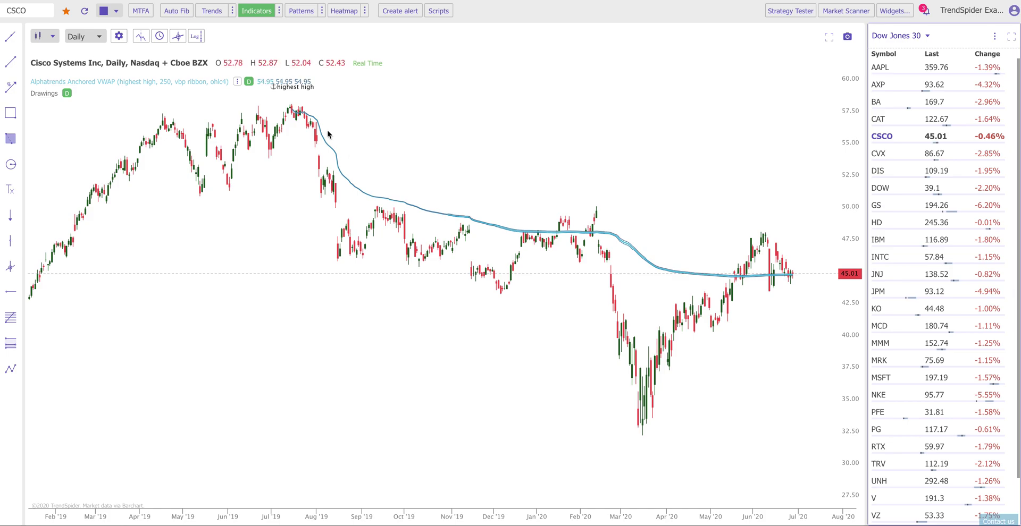
pyautogui.click(237, 83)
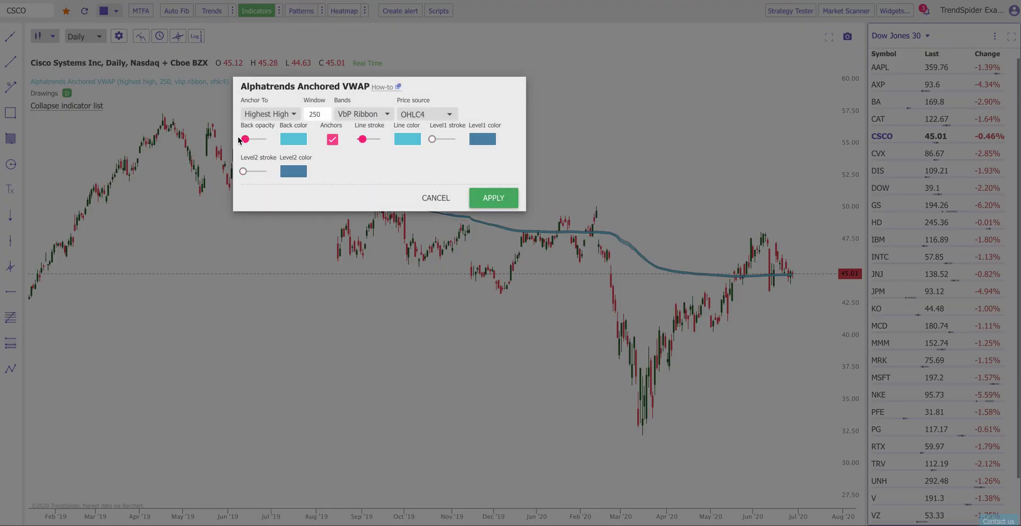
pyautogui.click(487, 198)
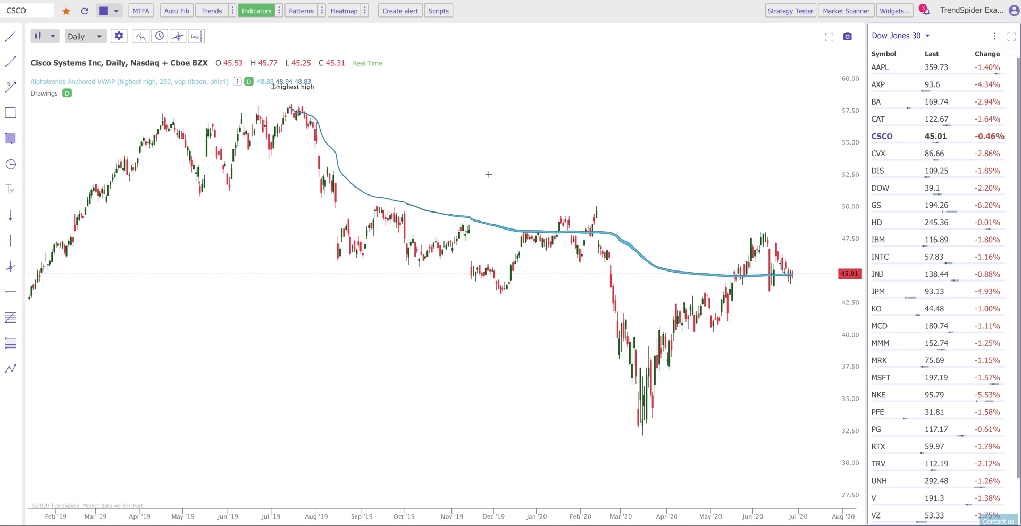
pyautogui.scroll(3, 489, 174)
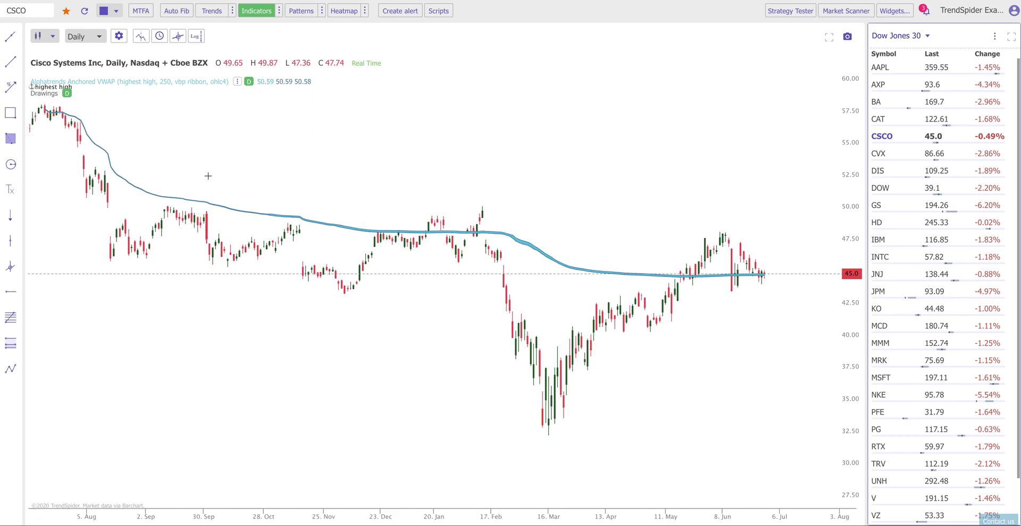
pyautogui.scroll(3, 207, 174)
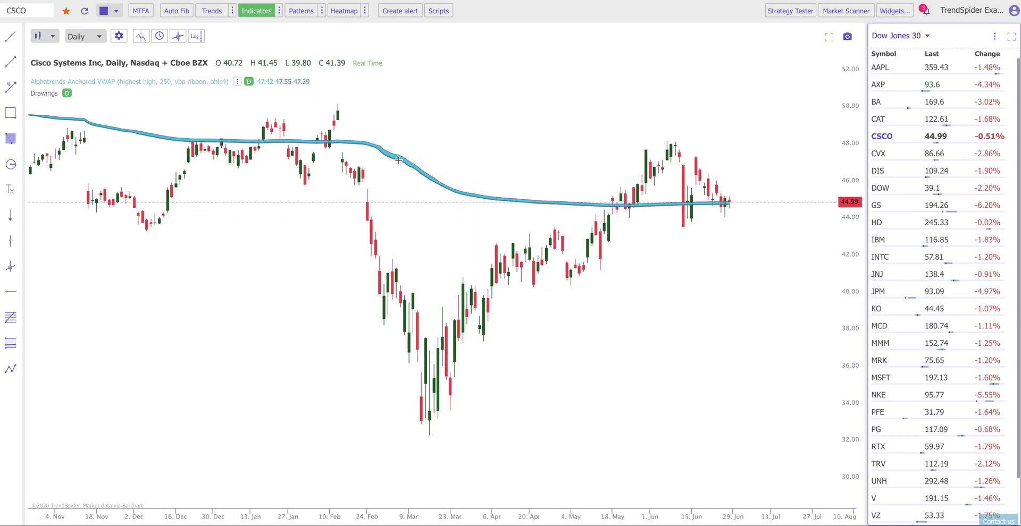
pyautogui.scroll(-4, 413, 125)
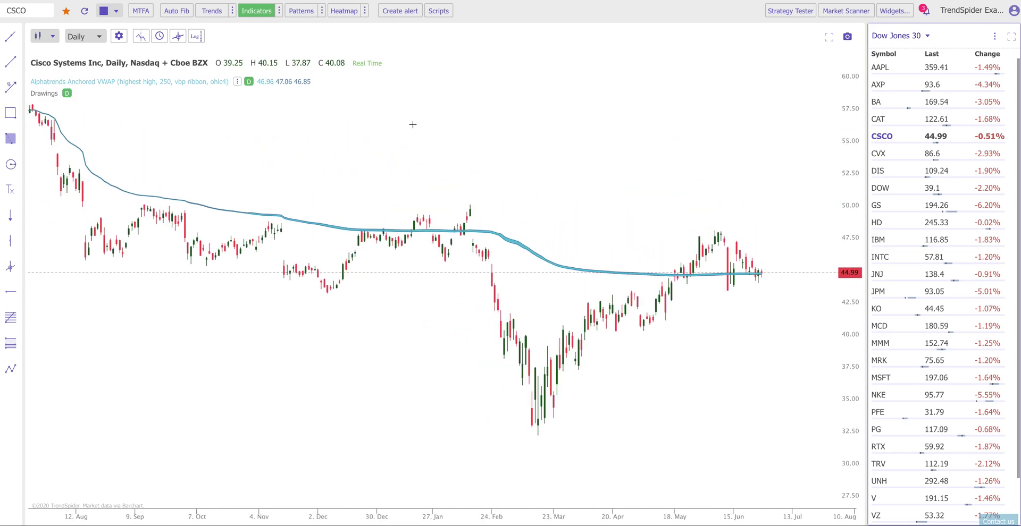